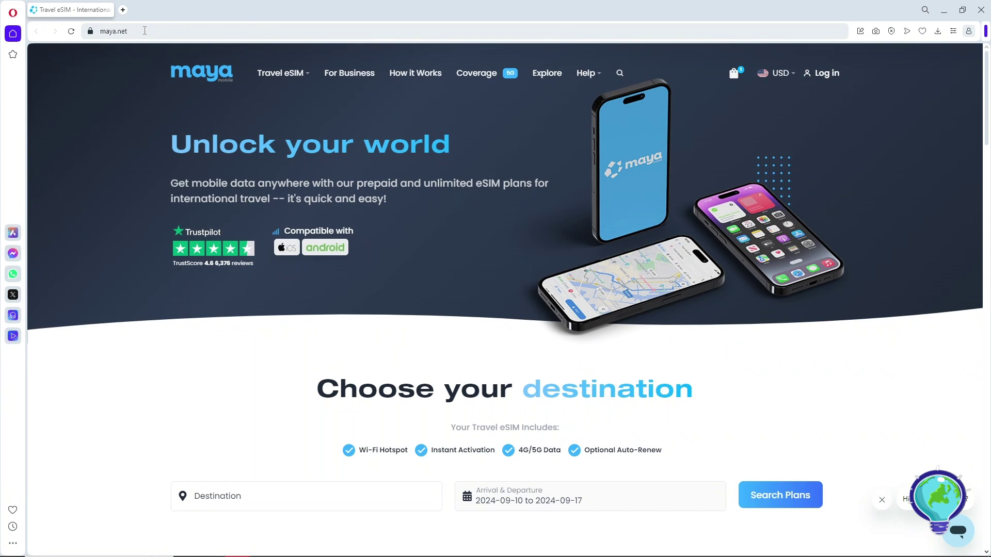
Step: Reload the maya.net home page and bring up the Travel eSIM destinations menu
left_click(144, 31)
key("Return")
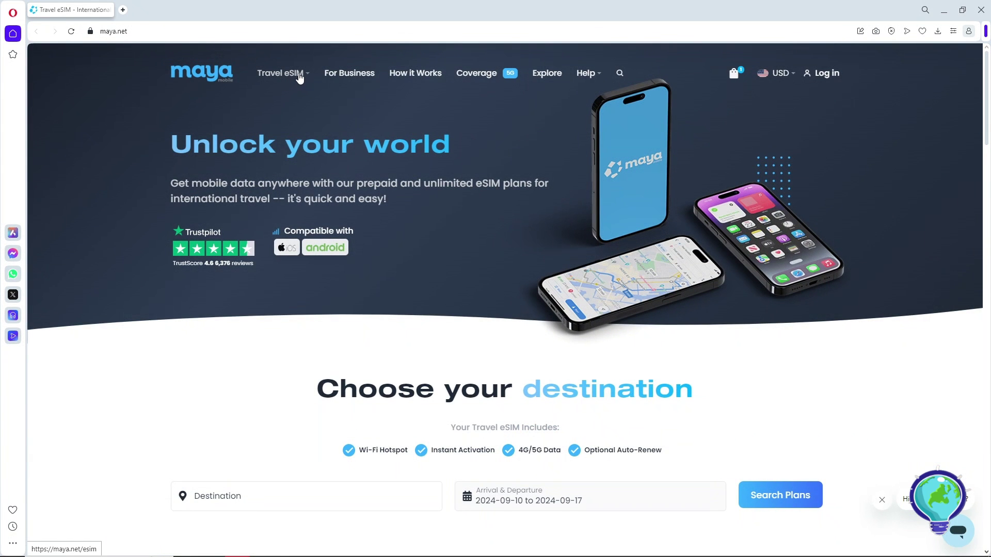
mouse_move(300, 76)
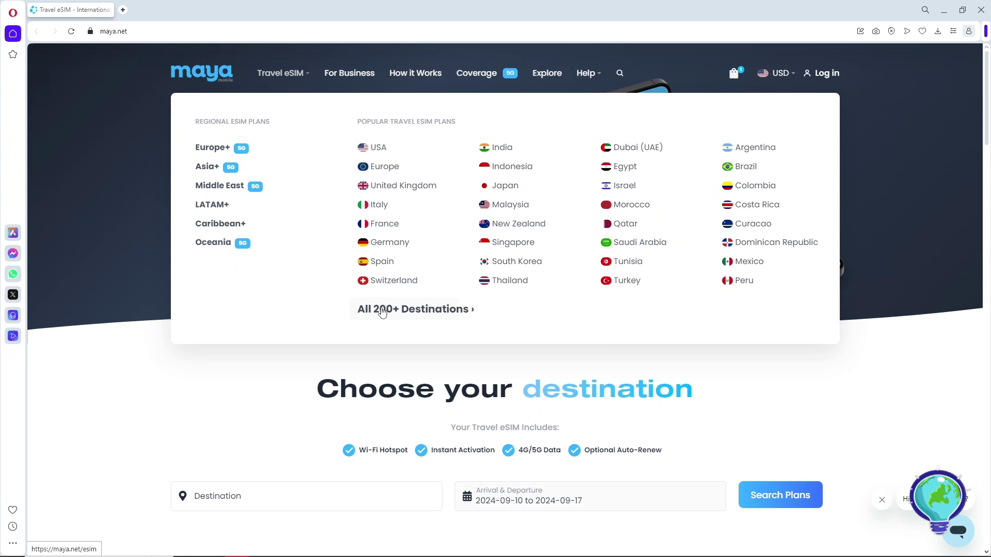
Step: Browse the full list of 200+ destinations and open the USA eSIM plans page
left_click(396, 313)
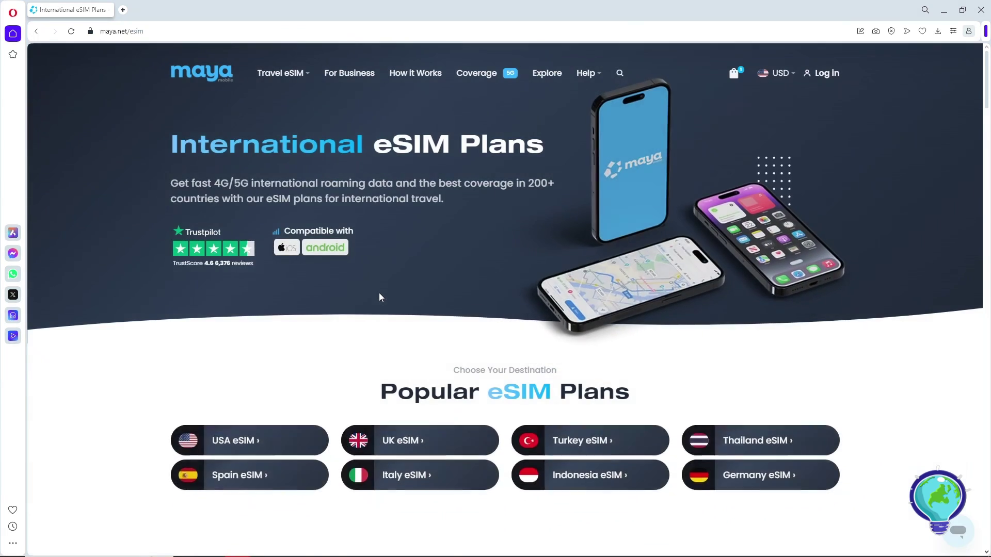
scroll(379, 292, "down", 3)
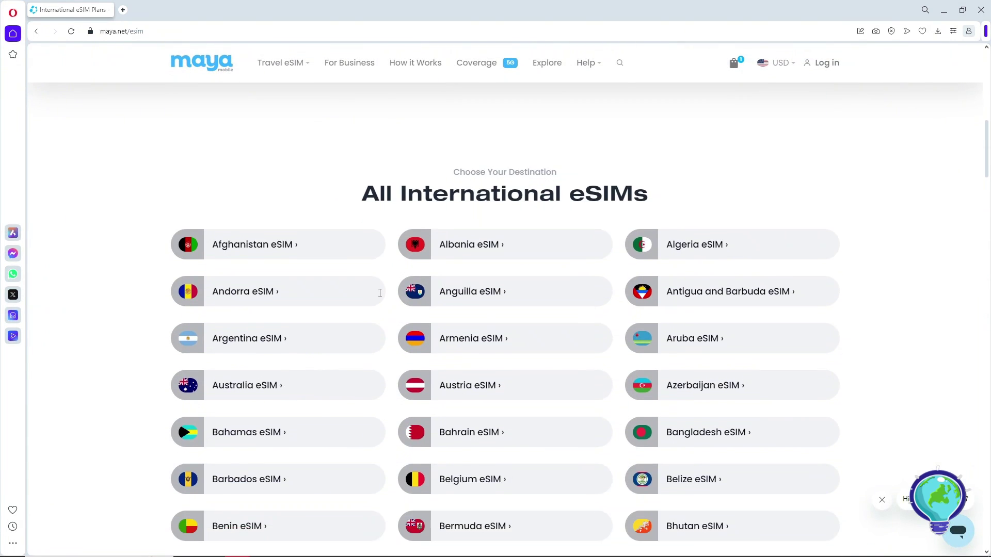
scroll(380, 294, "down", 6)
scroll(381, 294, "up", 10)
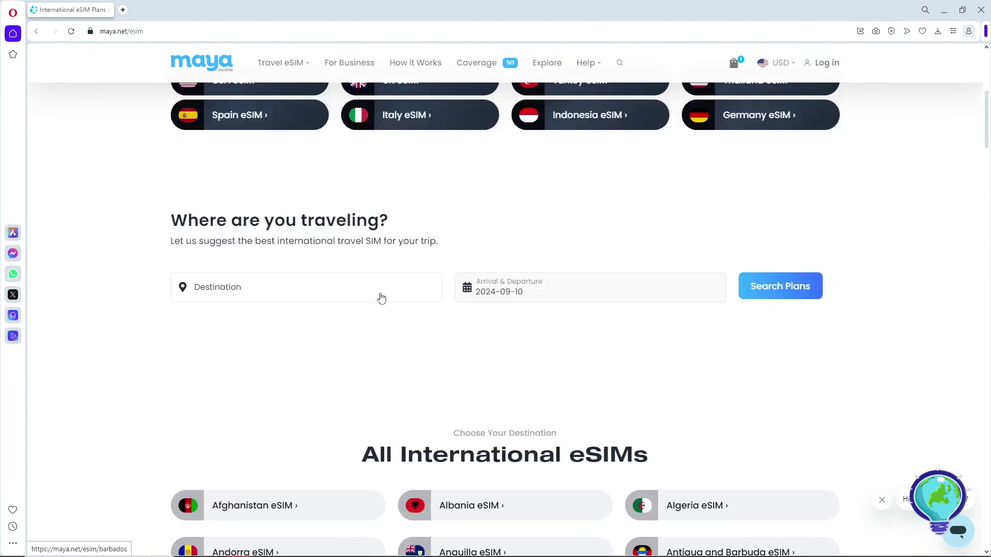
scroll(381, 298, "up", 7)
scroll(380, 292, "down", 3)
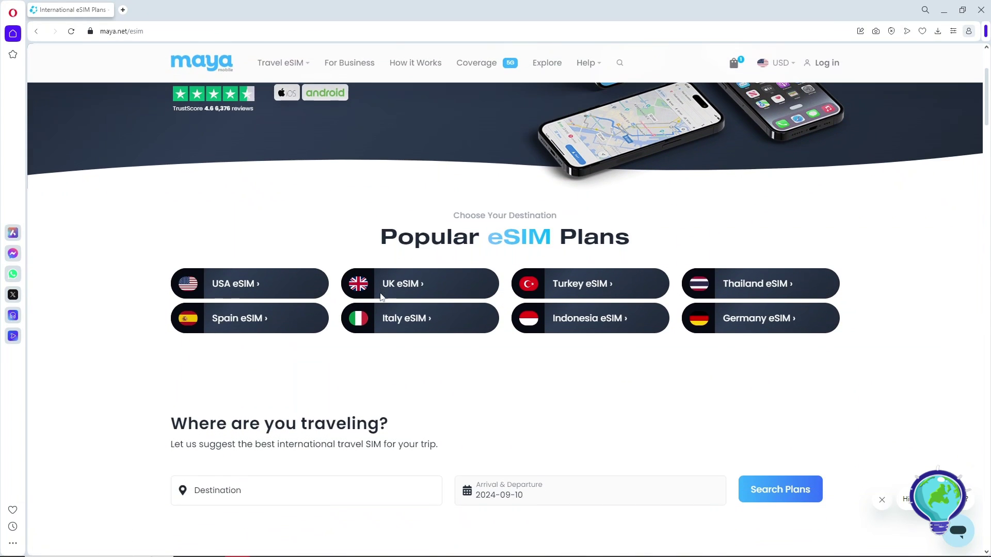
left_click(235, 284)
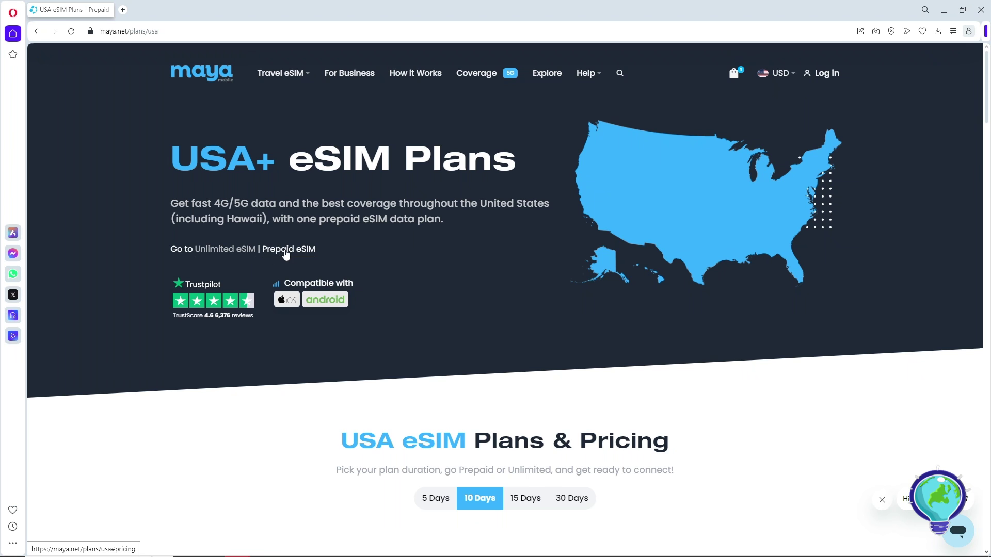
Step: Compare USA prepaid prices for 5, 10 and 15 days, settling on 30-day pricing ($12–$59)
left_click(287, 251)
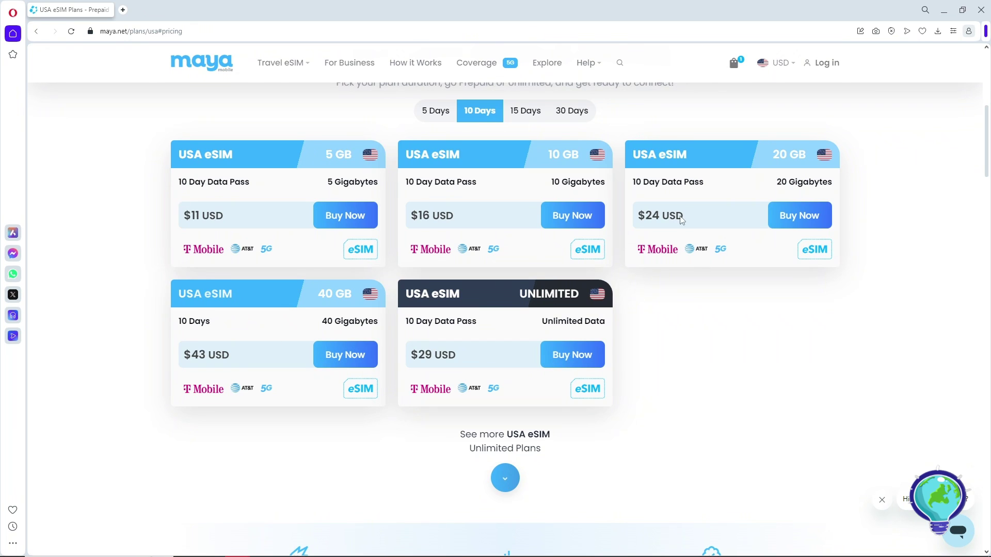
scroll(457, 332, "up", 1)
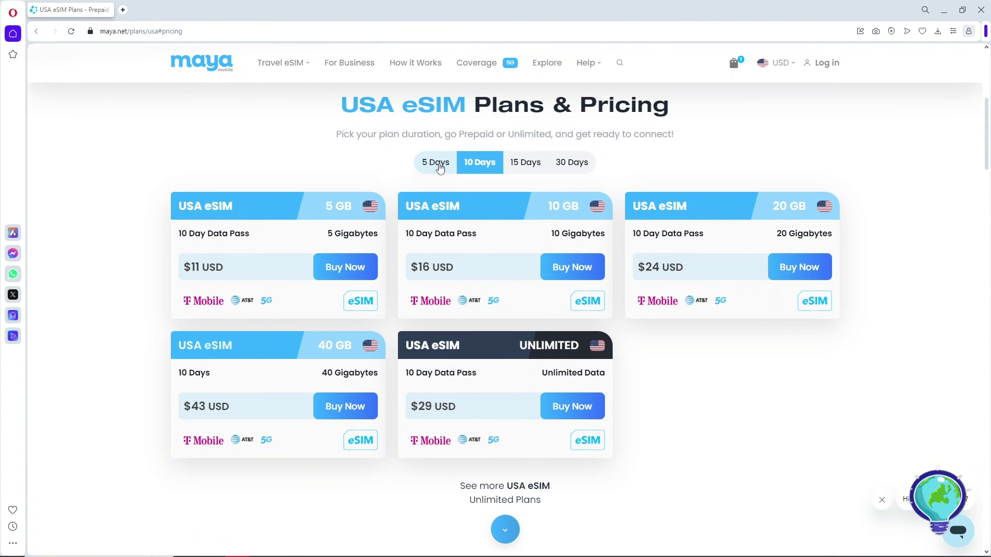
left_click(440, 168)
left_click(486, 165)
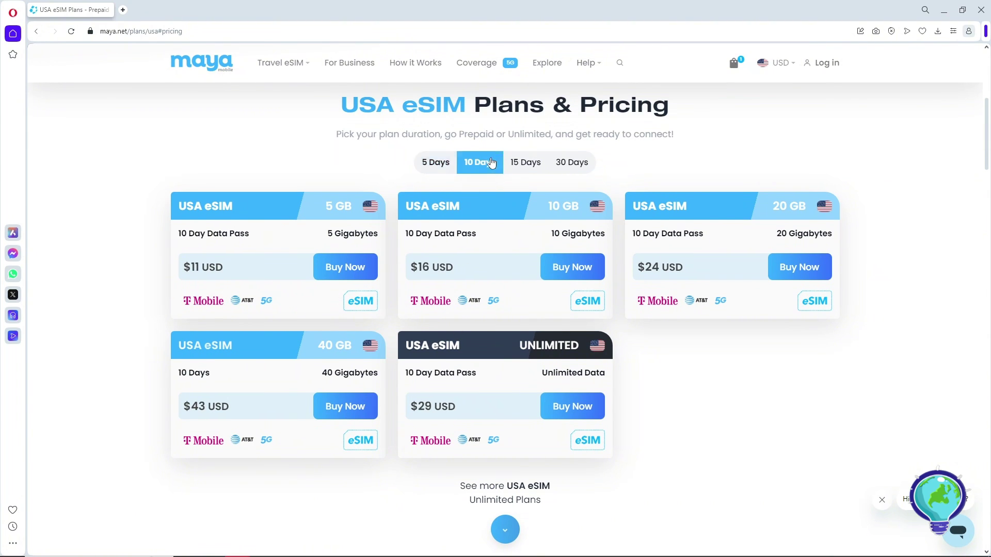
left_click(524, 164)
left_click(571, 161)
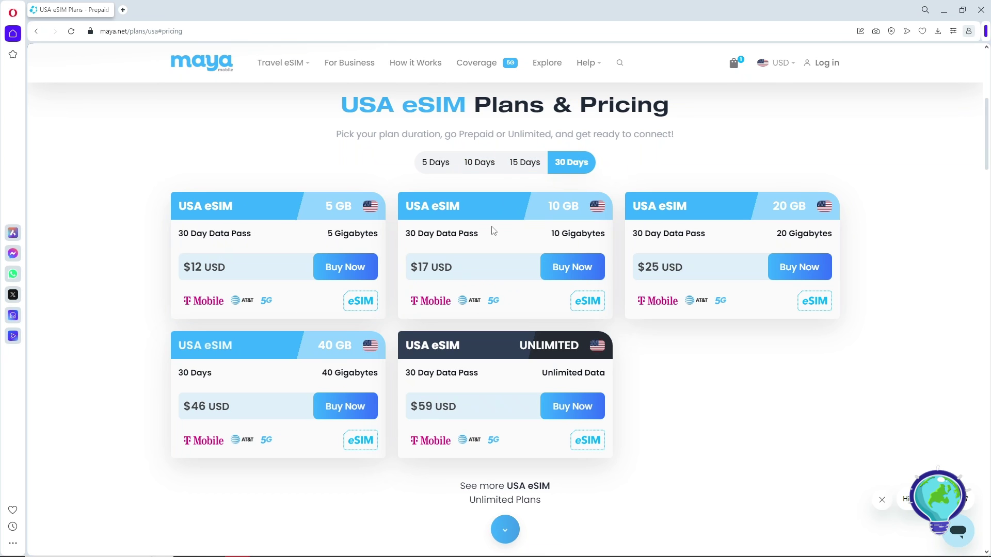
scroll(488, 231, "down", 1)
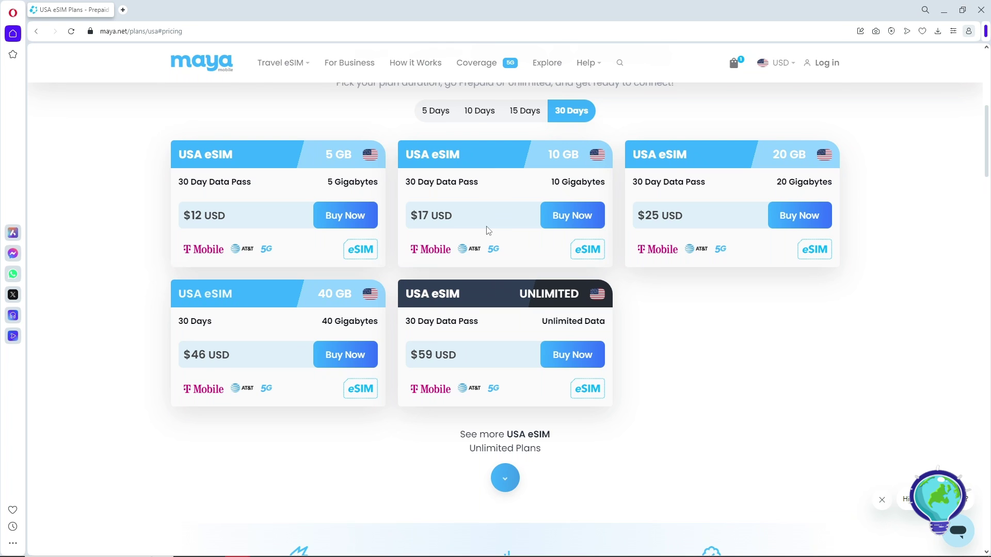
scroll(489, 230, "up", 7)
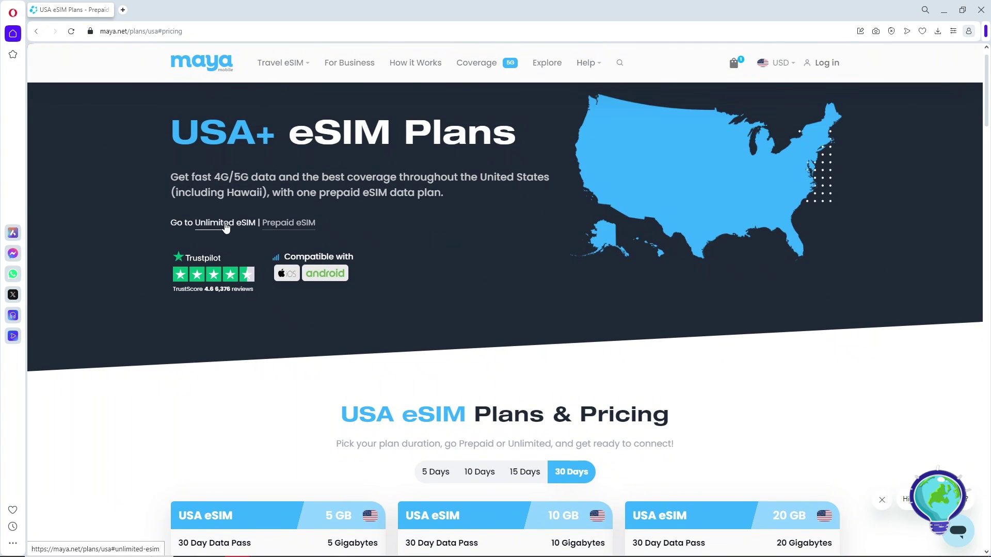
Step: Jump to the USA Unlimited eSIM plans and order the $59 LITE plan
left_click(213, 224)
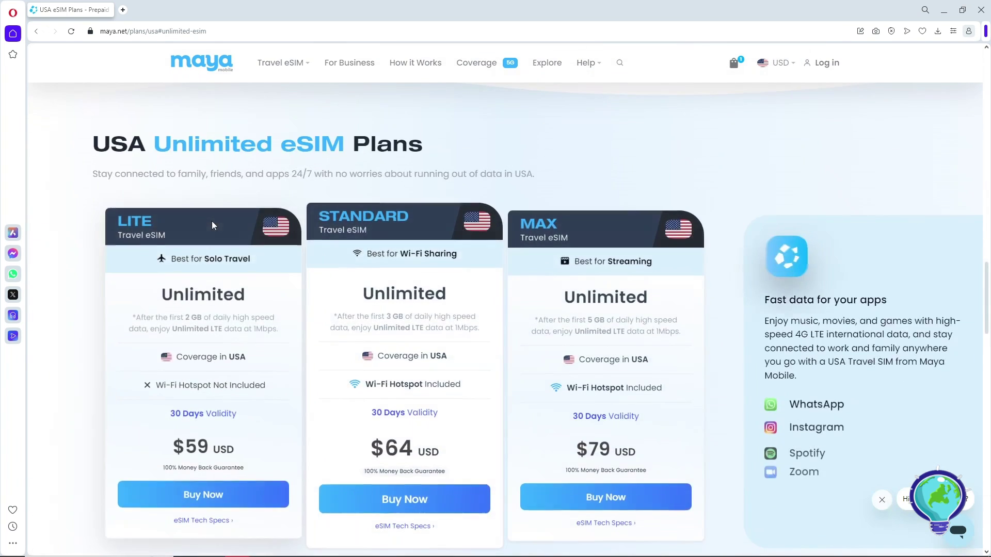
scroll(261, 307, "down", 1)
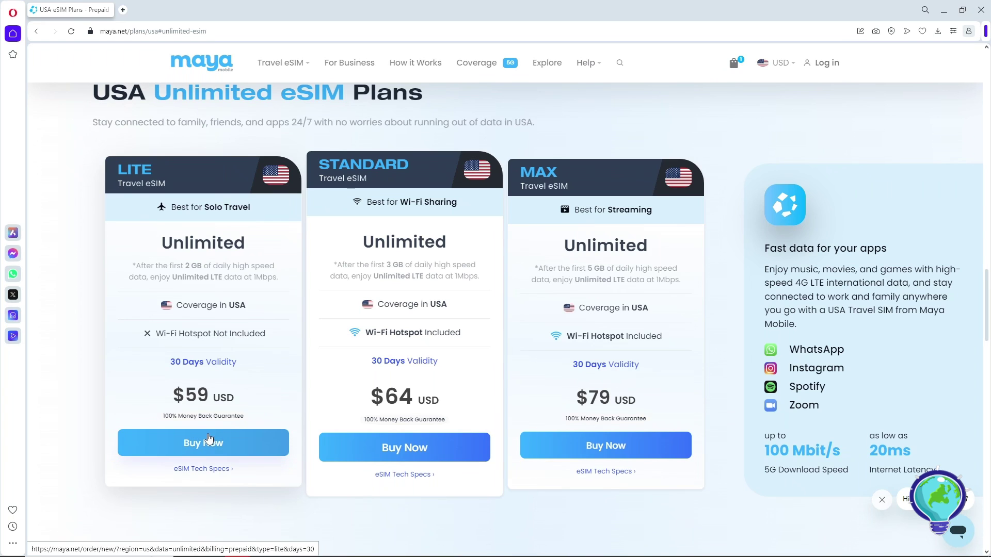
left_click(210, 447)
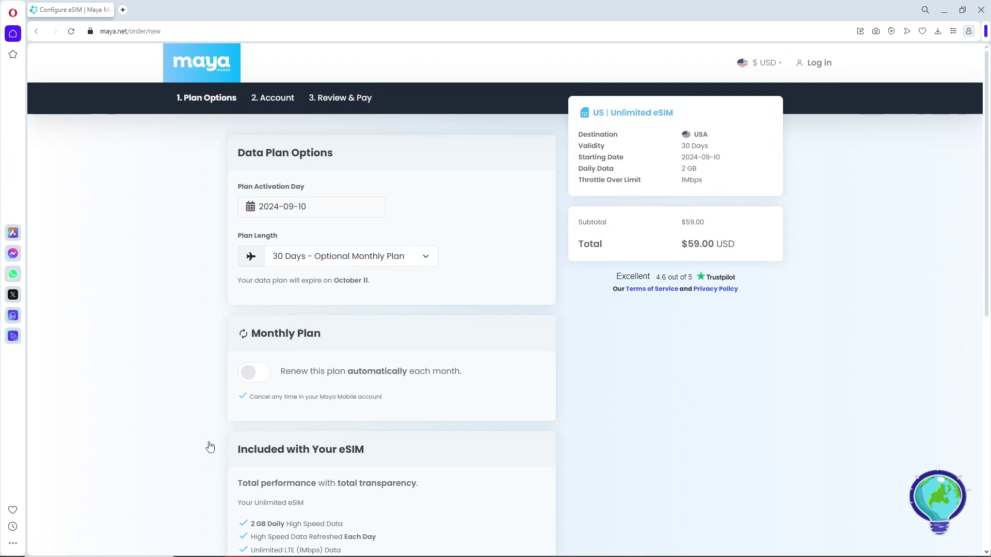
double_click(265, 186)
left_click(293, 211)
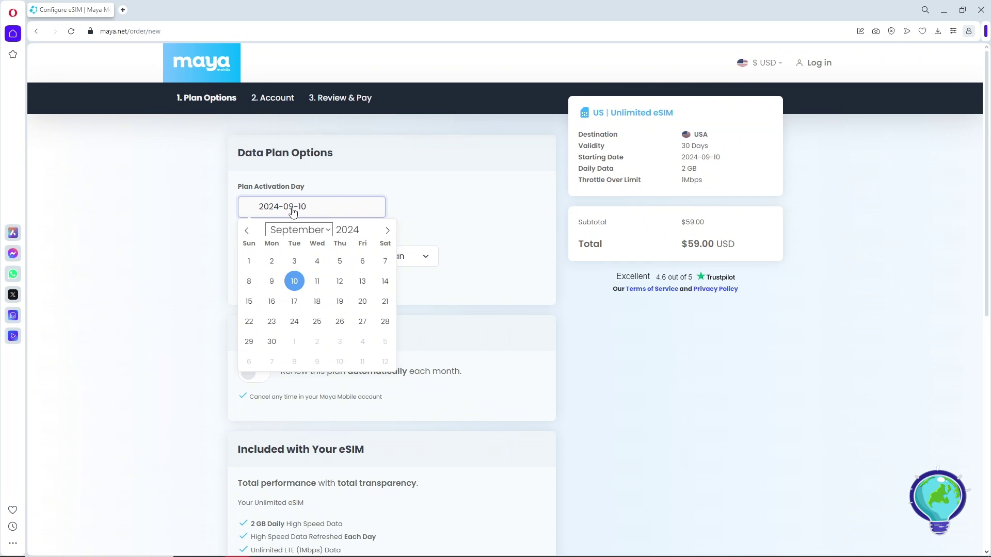
left_click(231, 204)
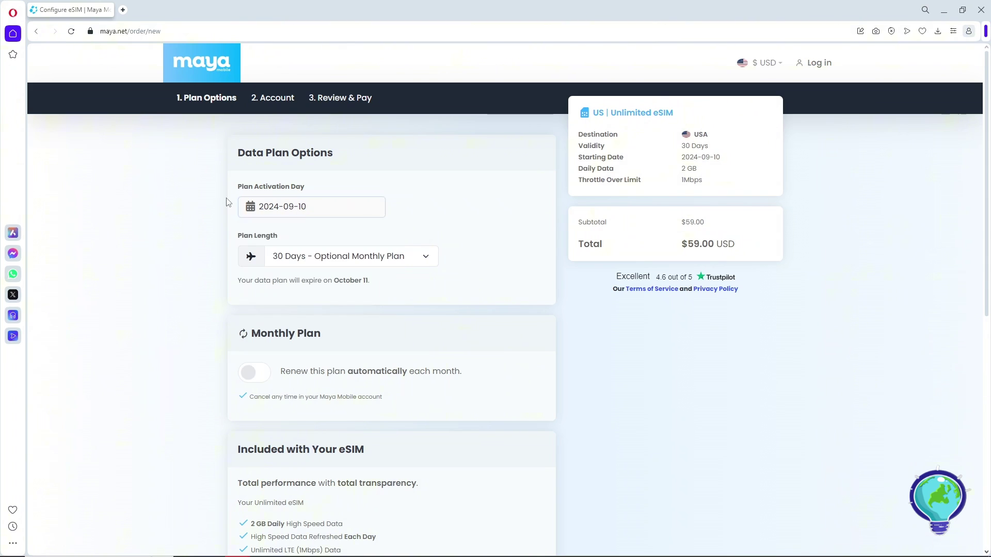
left_click(344, 262)
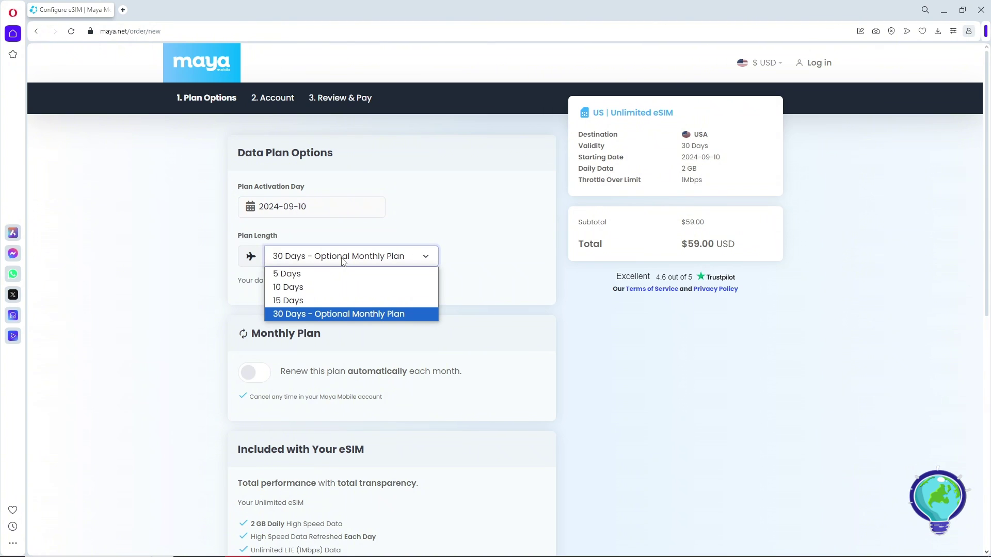
left_click(186, 266)
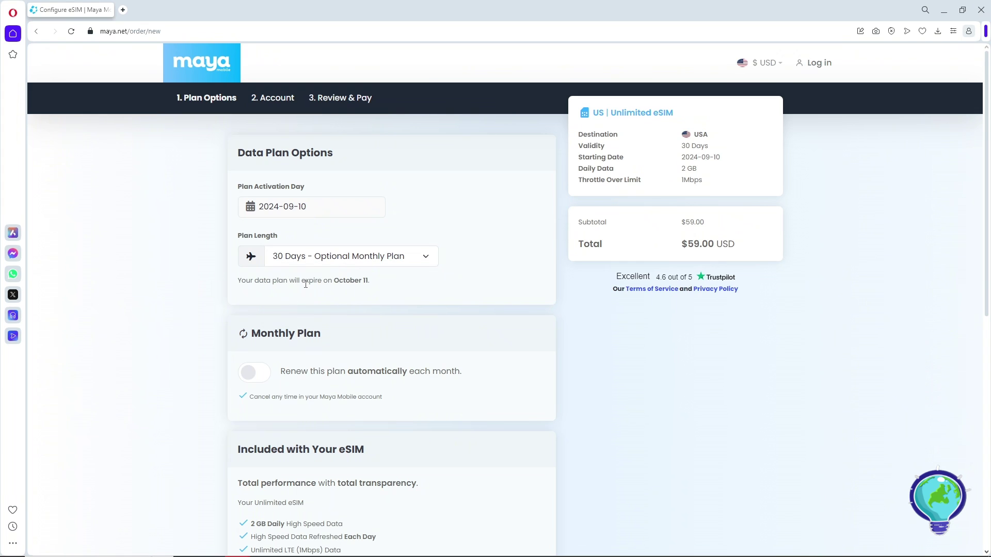
scroll(305, 284, "down", 4)
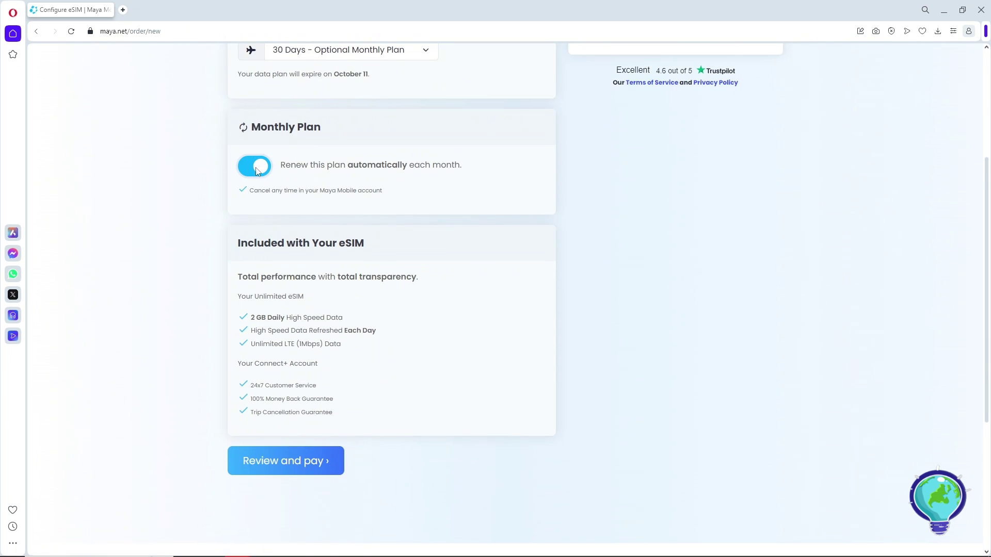
left_click(258, 171)
scroll(349, 268, "up", 4)
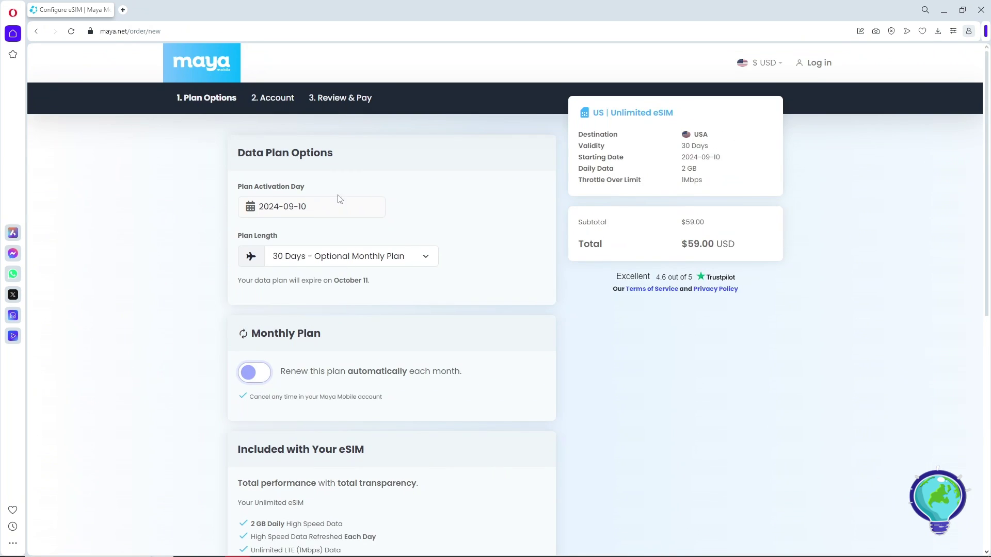
scroll(367, 304, "down", 6)
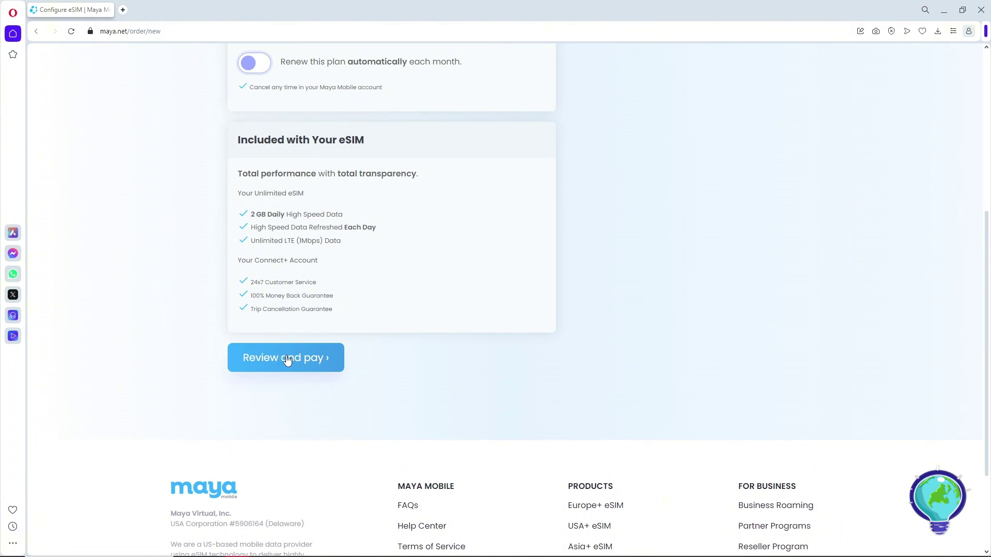
Step: Move on to the account step, submit the registration, and proceed to Review and Pay
left_click(284, 366)
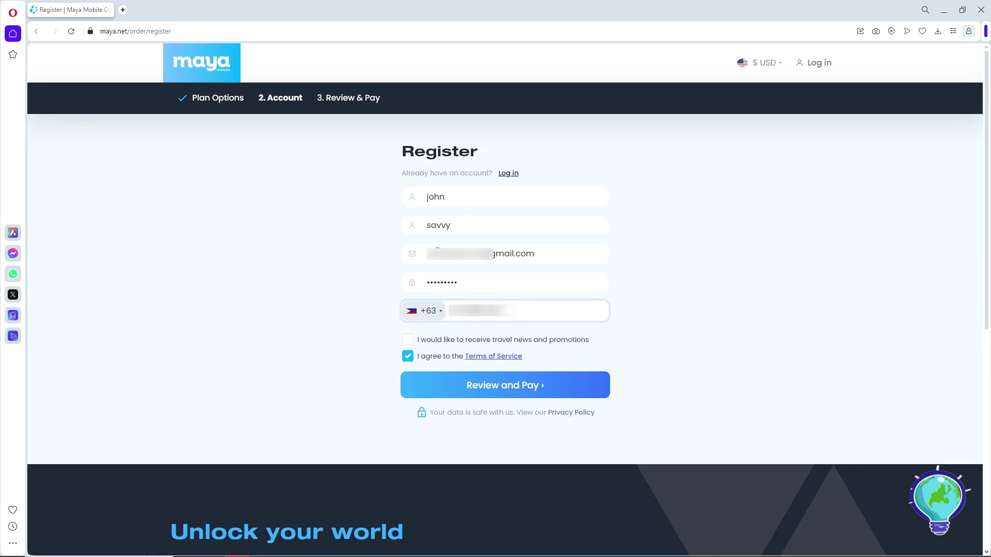
left_click(485, 388)
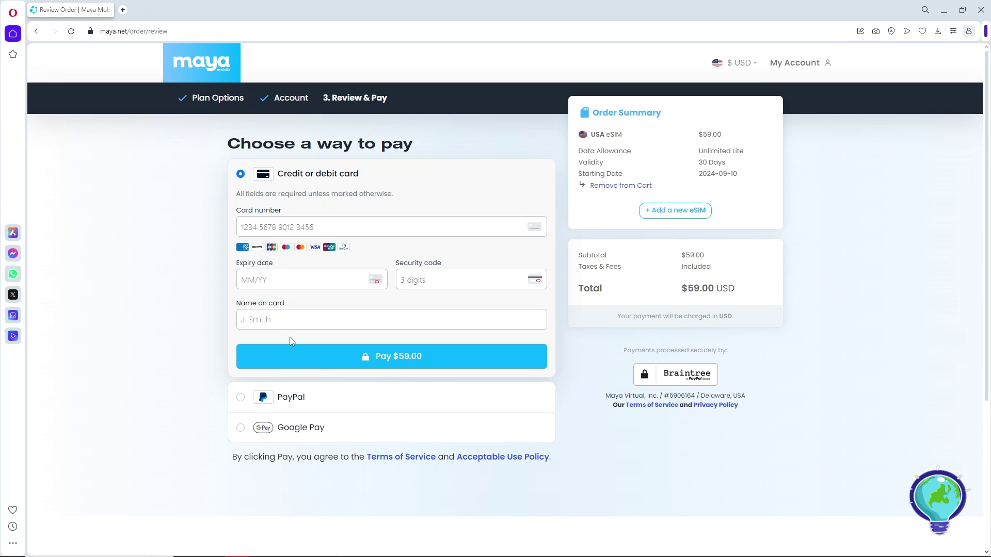
left_click(240, 398)
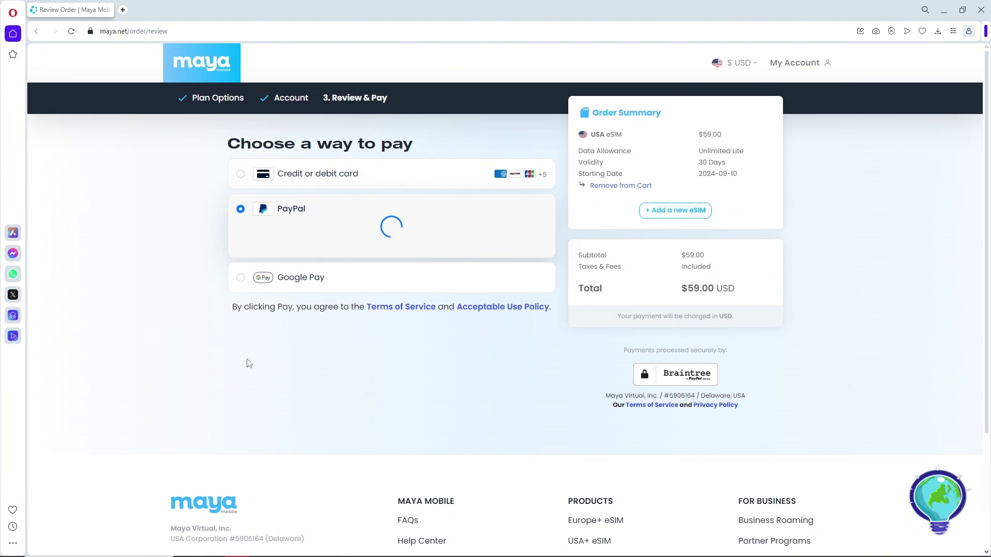
left_click(234, 280)
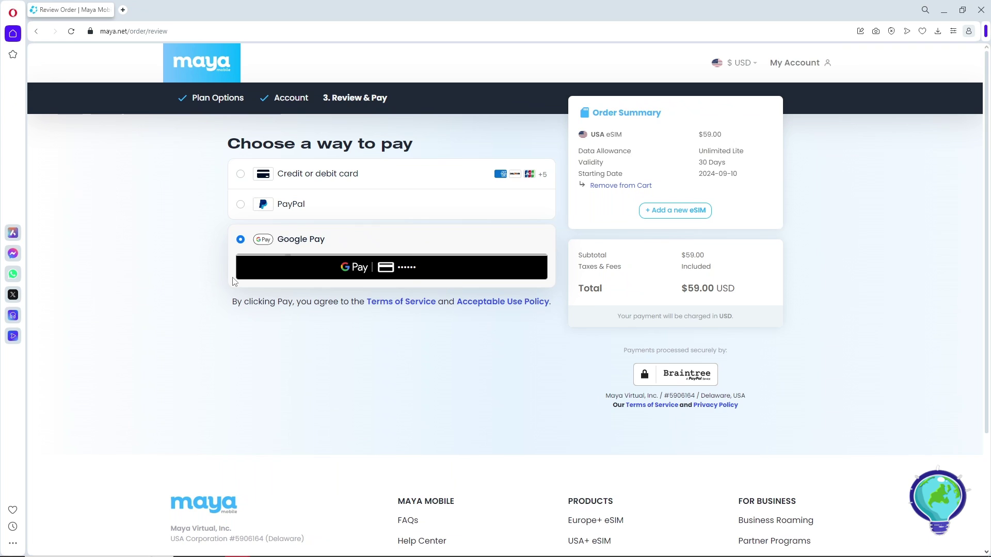
left_click(241, 205)
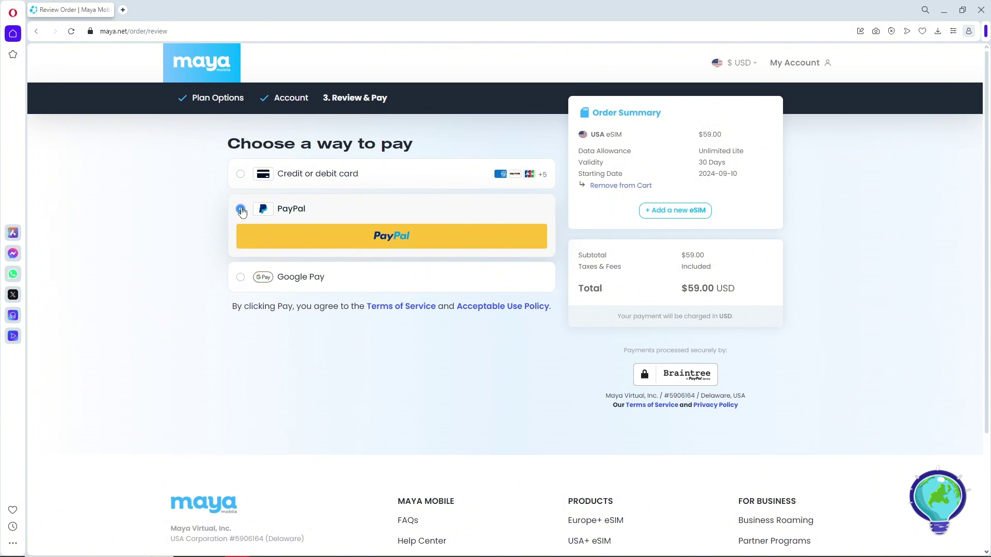
left_click(240, 175)
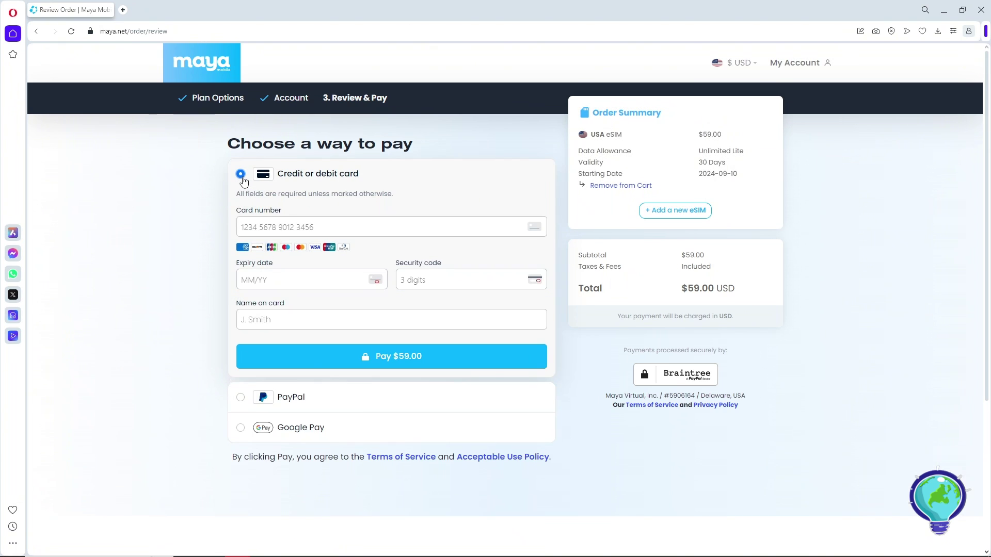